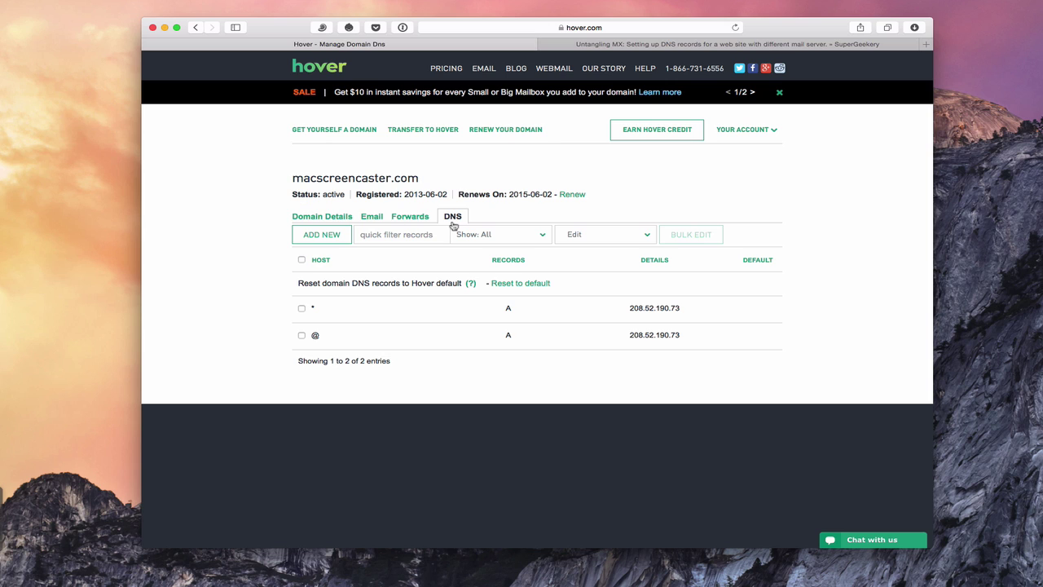
Start a new Hover DNS record with hostname mail.example.com and record type A
{"action": "left_click", "coordinate": [328, 239]}
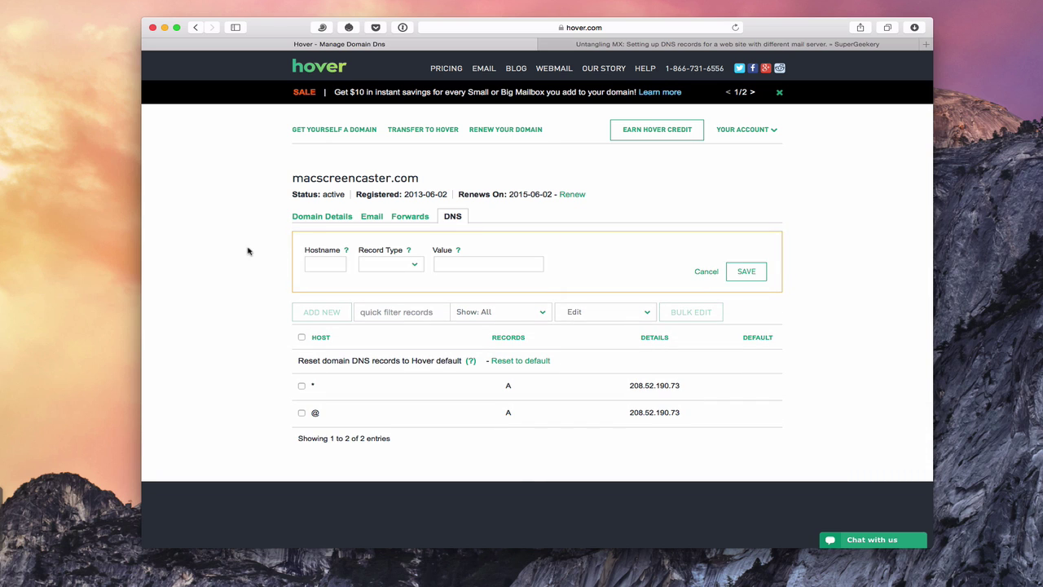
{"action": "left_click", "coordinate": [311, 267]}
{"action": "type", "text": "mail.example.com"}
{"action": "left_click", "coordinate": [412, 267]}
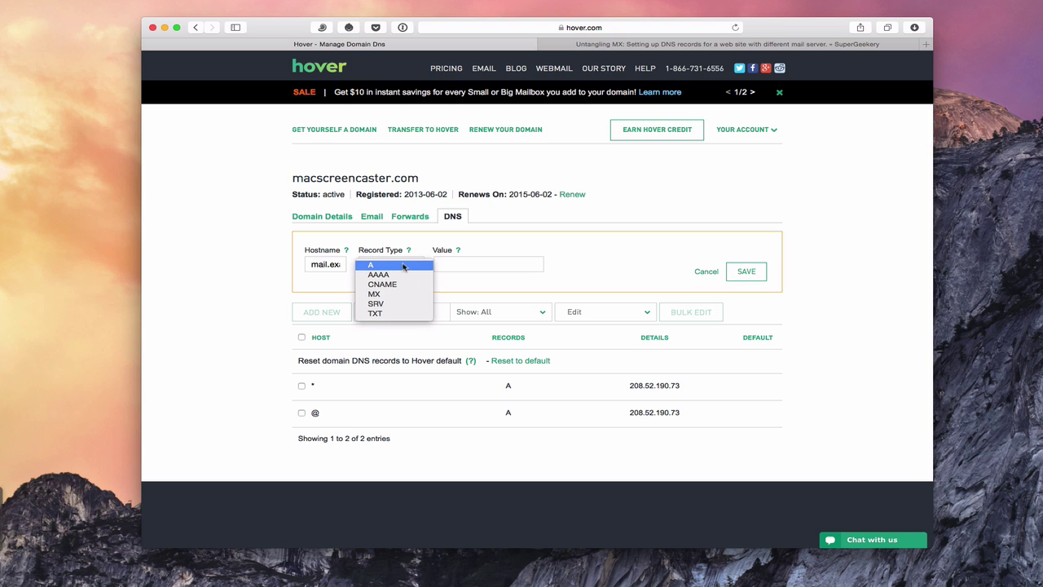
{"action": "left_click", "coordinate": [403, 266]}
{"action": "left_click", "coordinate": [436, 264]}
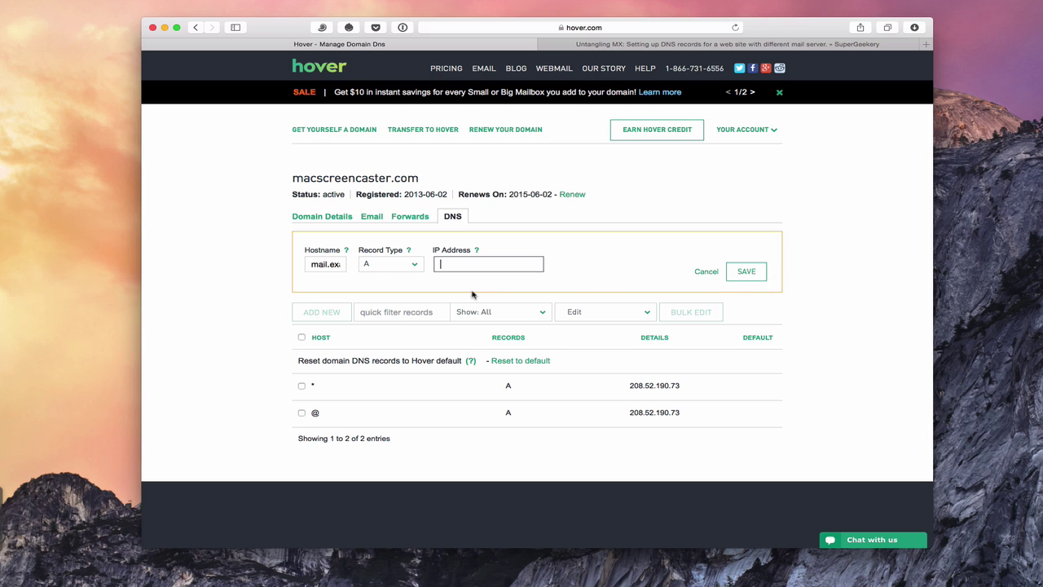
Switch the new Hover record's type to MX and move between its empty Priority and Hostname fields
{"action": "left_click", "coordinate": [415, 265]}
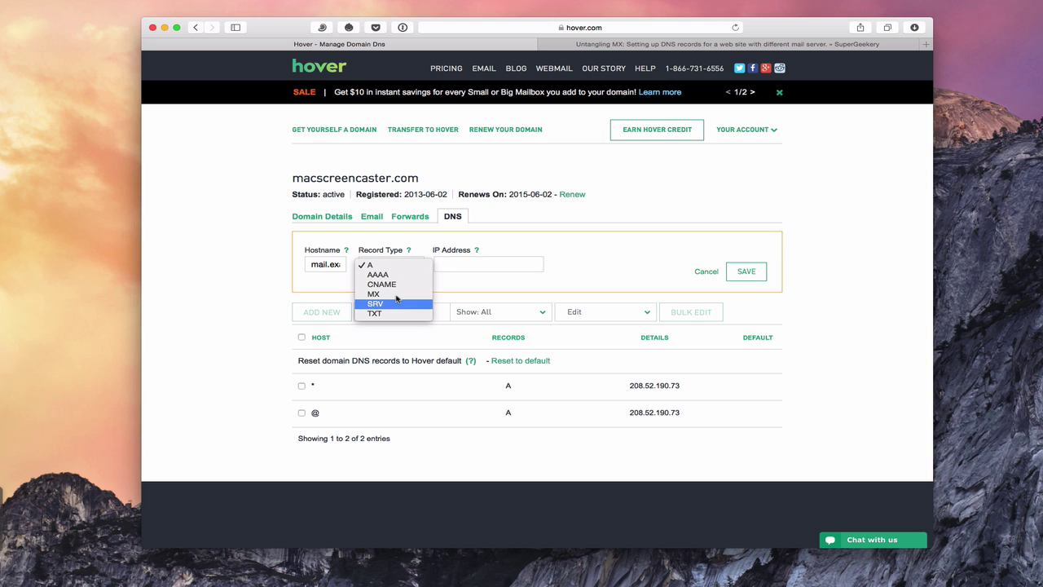
{"action": "left_click", "coordinate": [397, 295]}
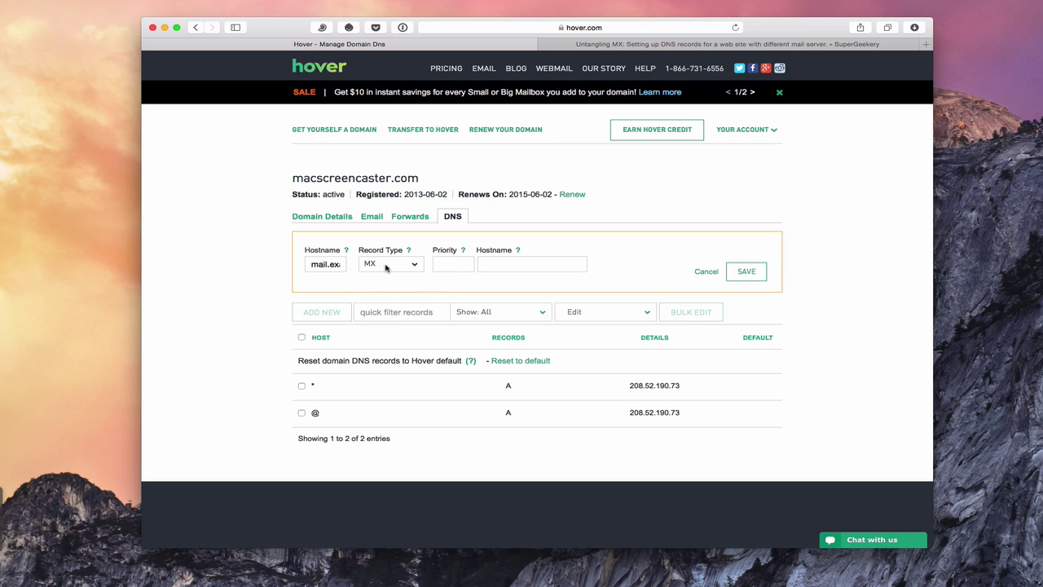
{"action": "left_click", "coordinate": [441, 264]}
{"action": "left_click", "coordinate": [503, 264]}
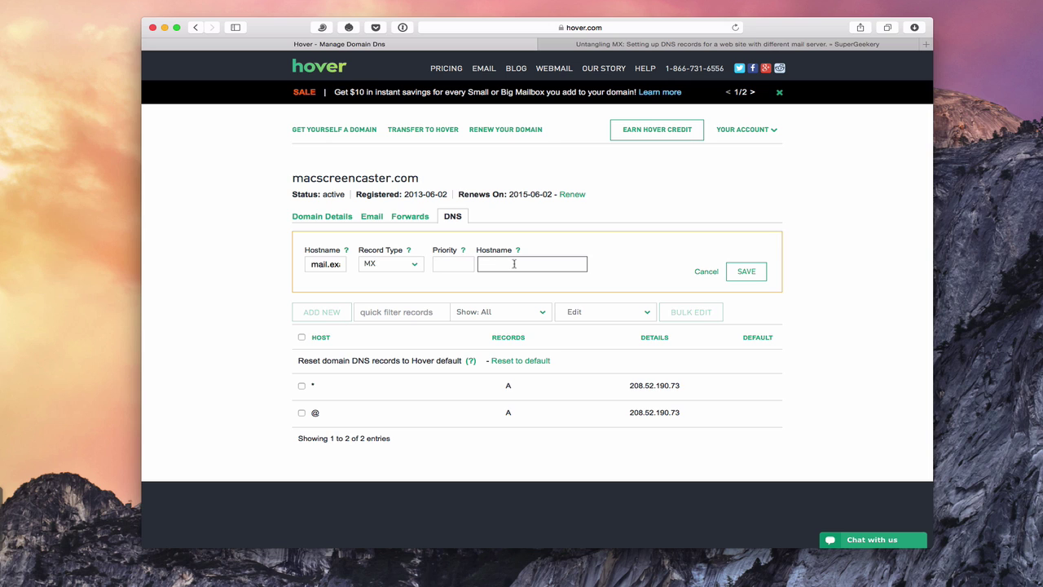
{"action": "left_click", "coordinate": [466, 264]}
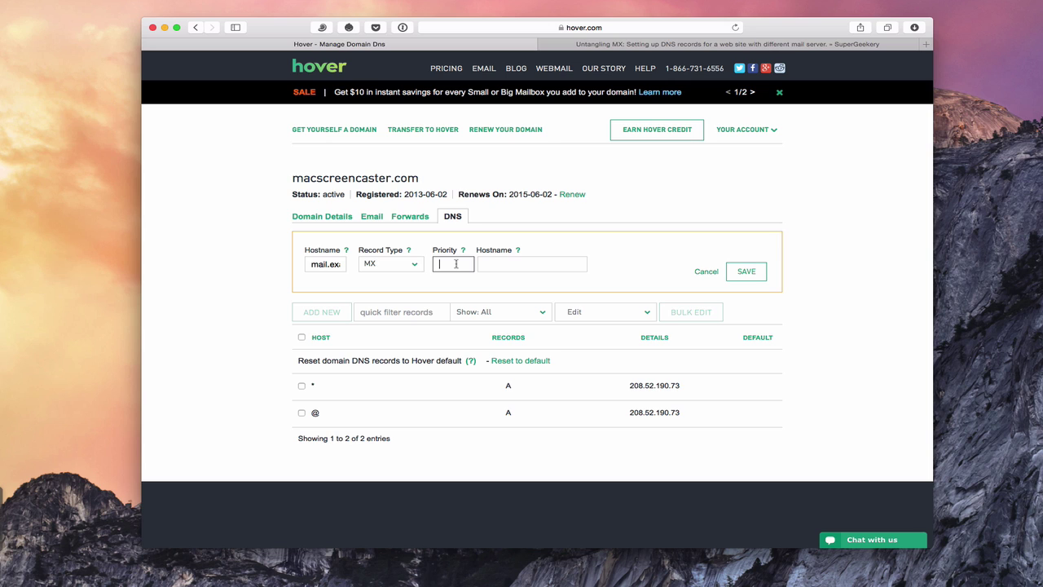
{"action": "left_click", "coordinate": [482, 267]}
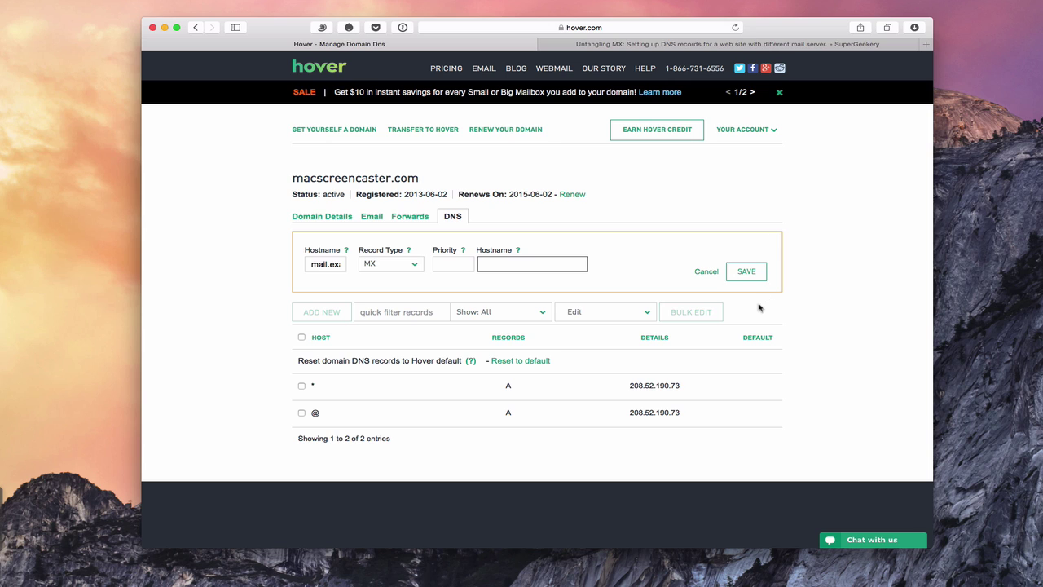
Review the SuperGeekery article's example A and MX records, then hide Safari to return to Server
{"action": "left_click", "coordinate": [628, 47]}
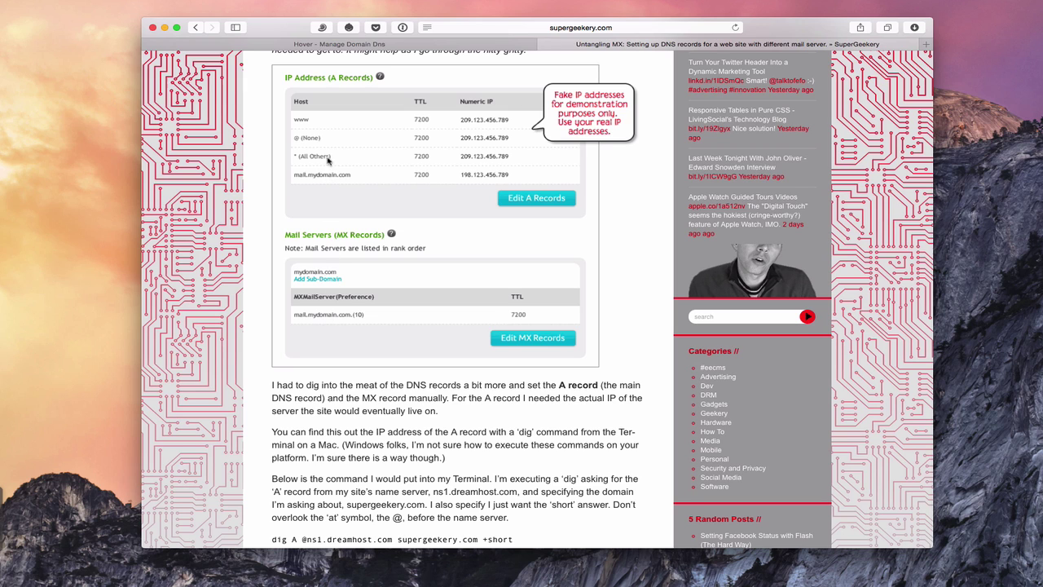
{"action": "left_click", "coordinate": [164, 29]}
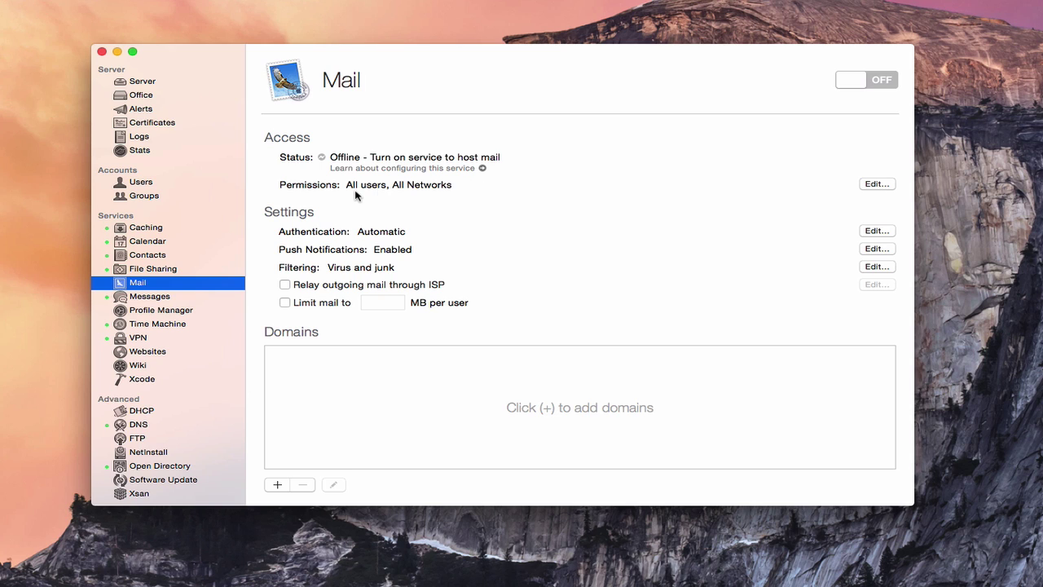
{"action": "left_click", "coordinate": [873, 184]}
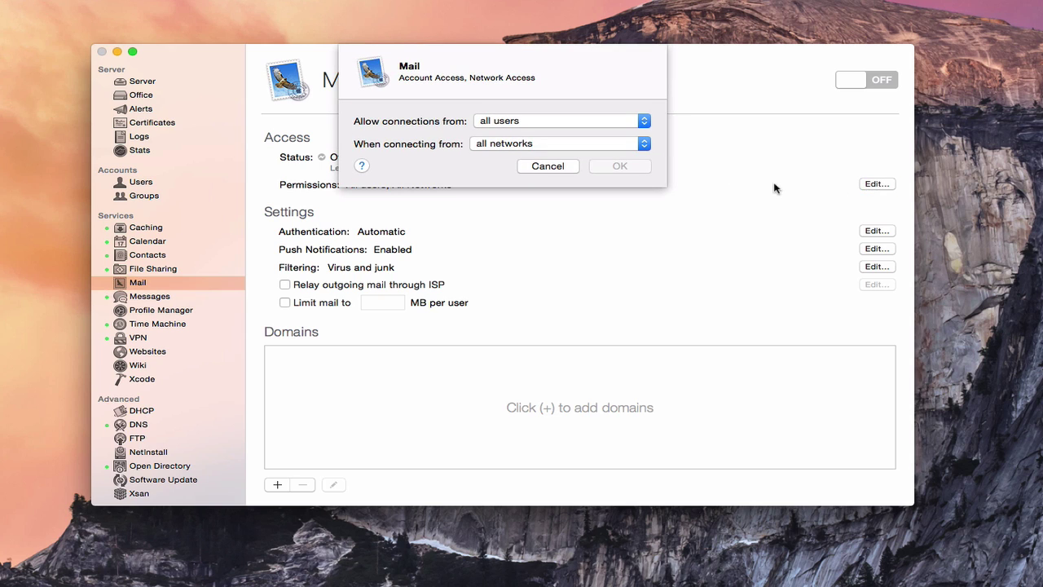
{"action": "left_click", "coordinate": [644, 122]}
{"action": "left_click", "coordinate": [649, 125]}
{"action": "left_click", "coordinate": [643, 145]}
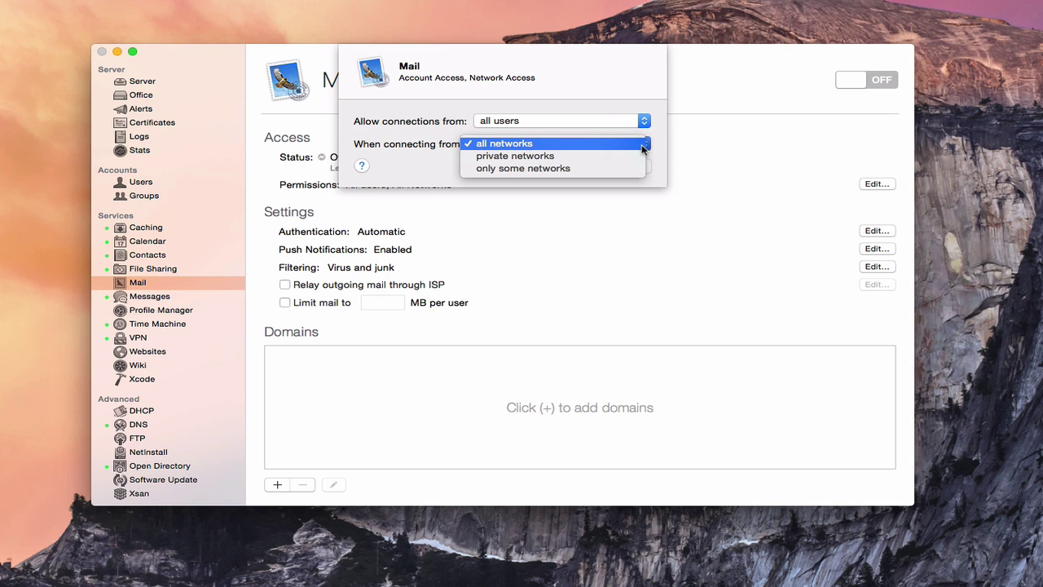
{"action": "left_click", "coordinate": [617, 93]}
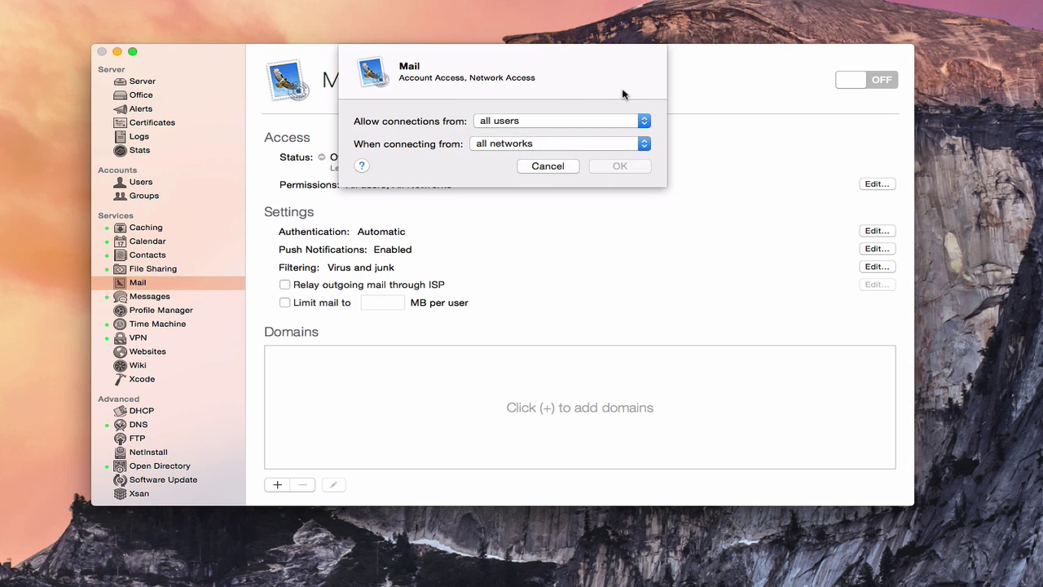
{"action": "left_click", "coordinate": [546, 167]}
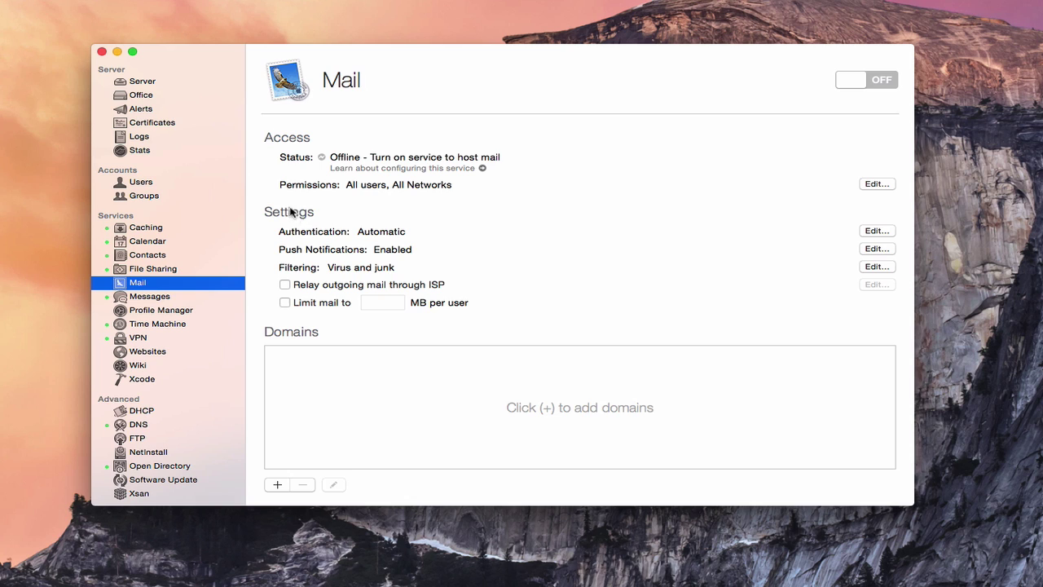
{"action": "left_click", "coordinate": [875, 231]}
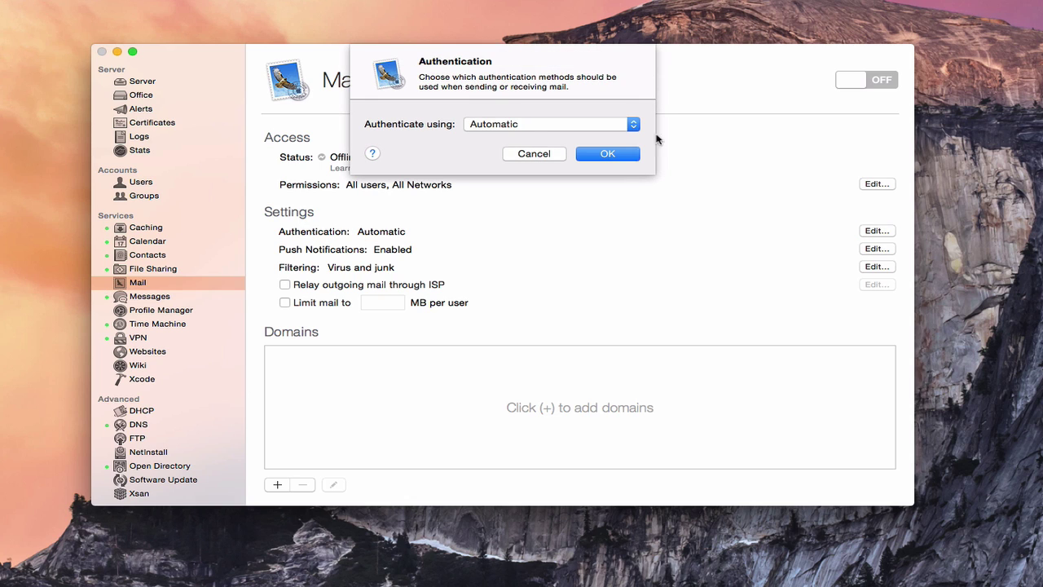
{"action": "left_click", "coordinate": [635, 126]}
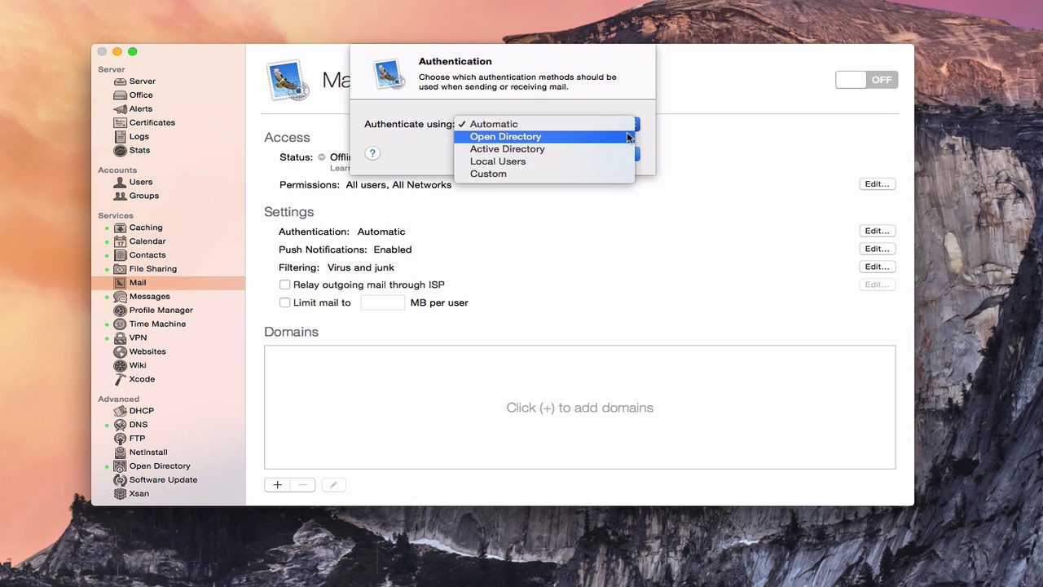
{"action": "left_click", "coordinate": [627, 134]}
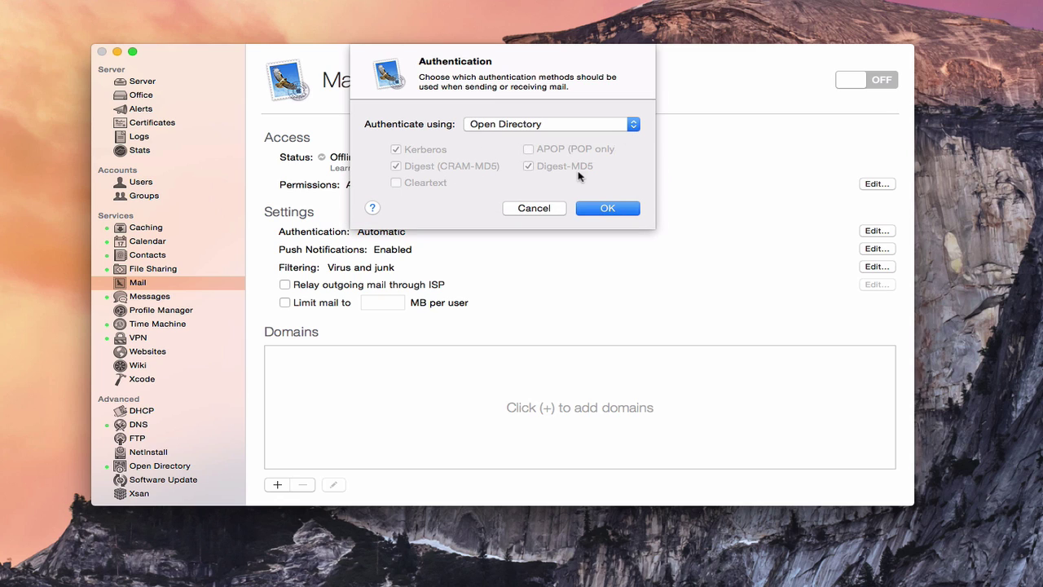
{"action": "left_click", "coordinate": [635, 126]}
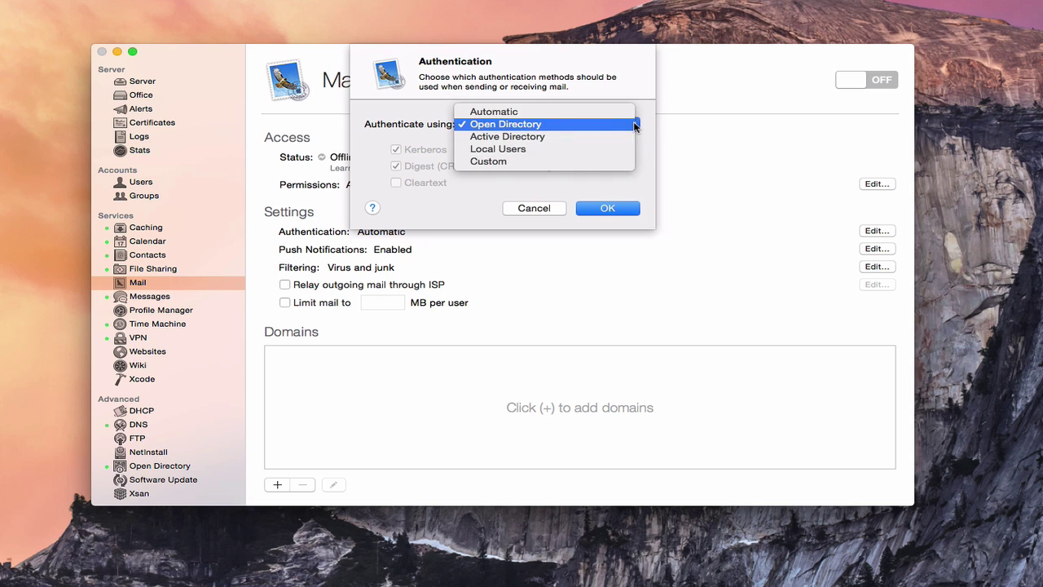
{"action": "left_click", "coordinate": [600, 162]}
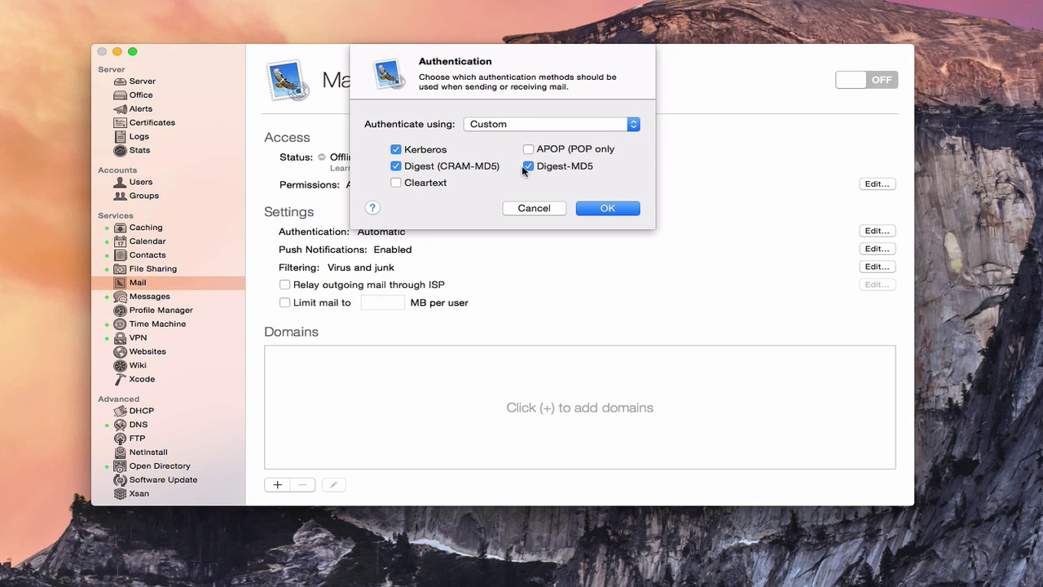
{"action": "left_click", "coordinate": [633, 127]}
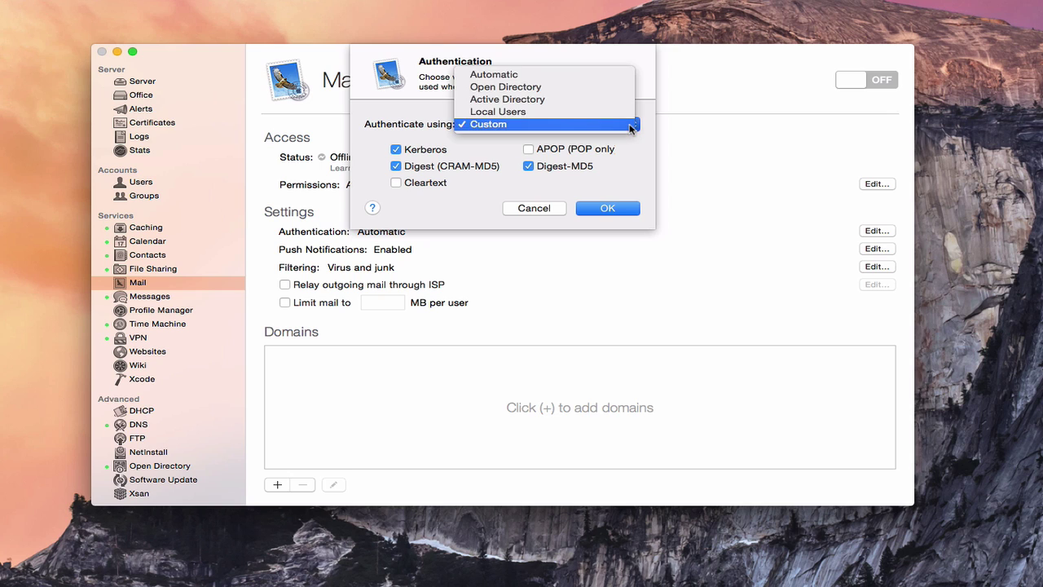
{"action": "left_click", "coordinate": [594, 82]}
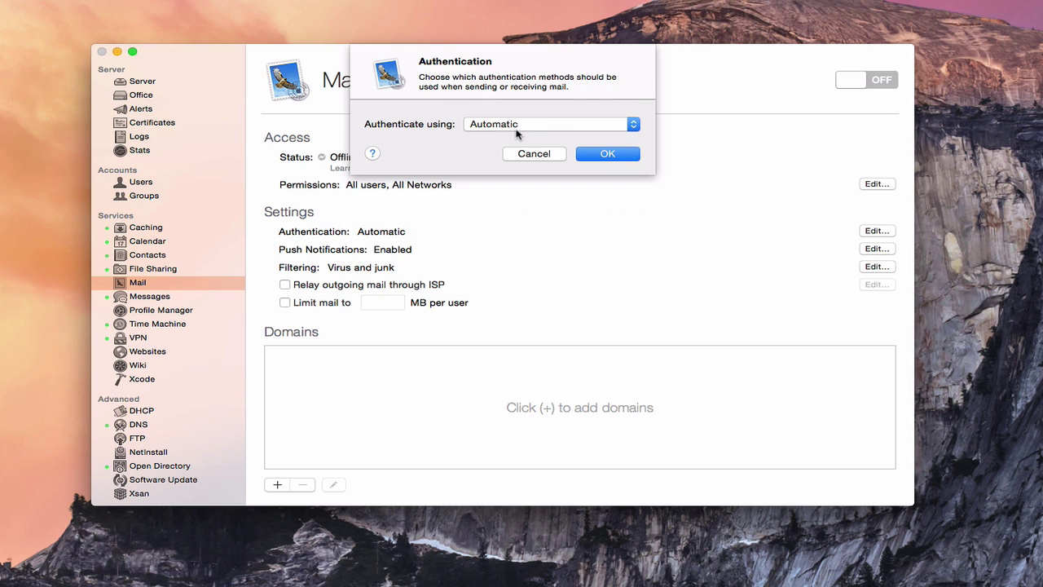
{"action": "left_click", "coordinate": [533, 154]}
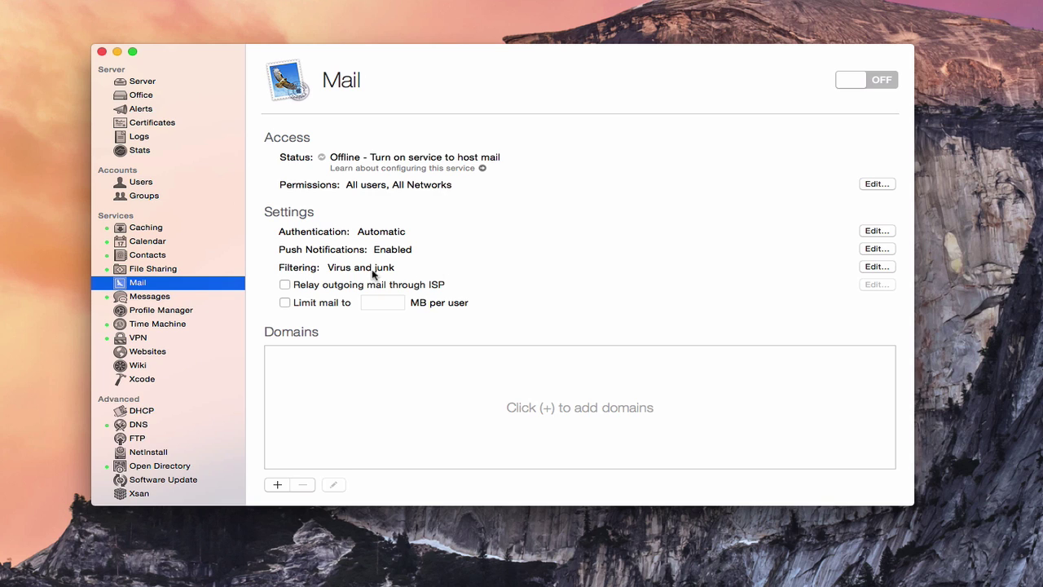
Open Mail's filtering settings and enable blacklist filtering using zen.spamhaus.org
{"action": "left_click", "coordinate": [876, 267]}
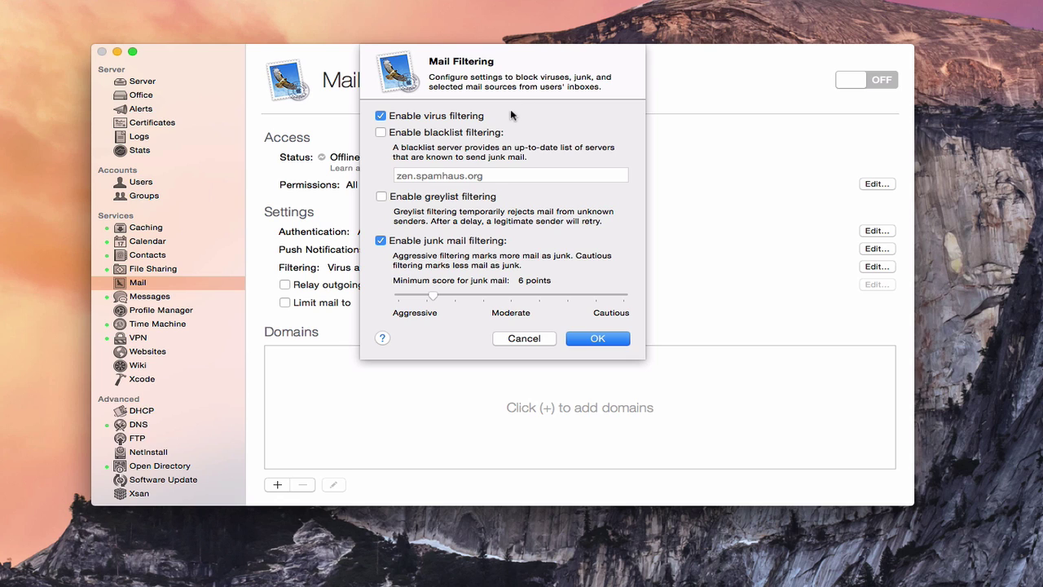
{"action": "left_click", "coordinate": [381, 133]}
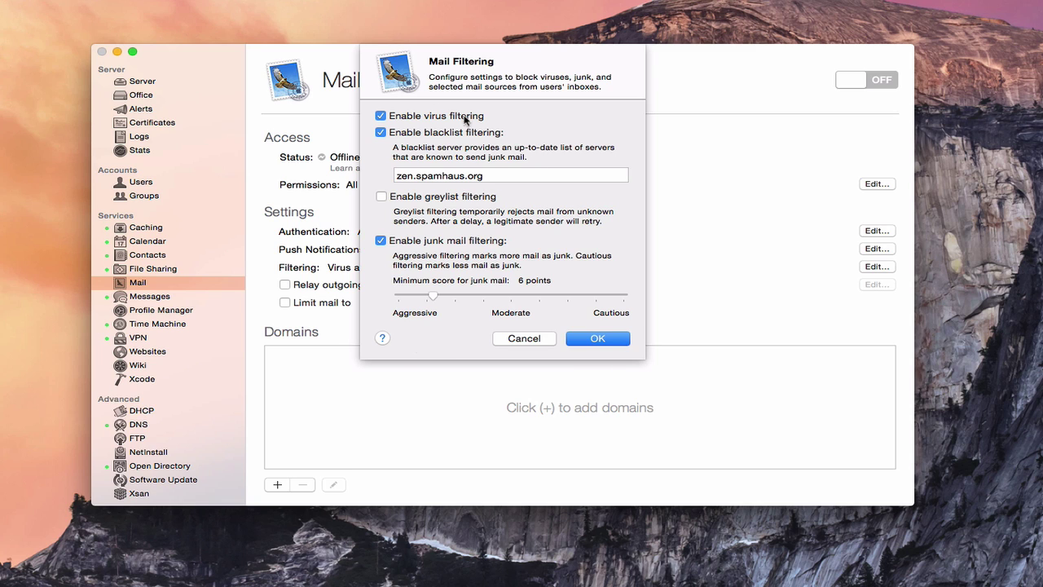
{"action": "left_click", "coordinate": [599, 339]}
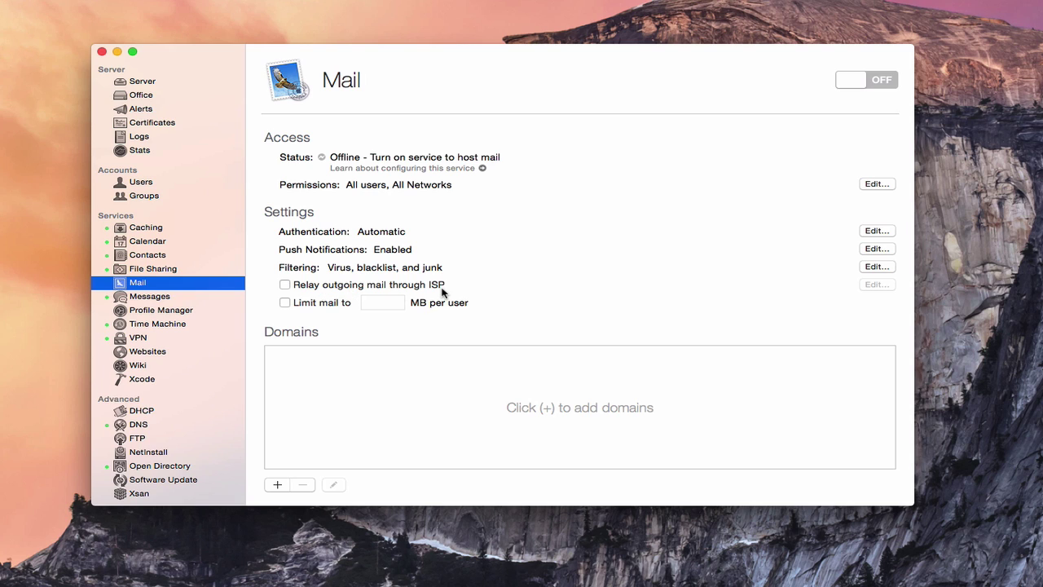
{"action": "mouse_move", "coordinate": [443, 292]}
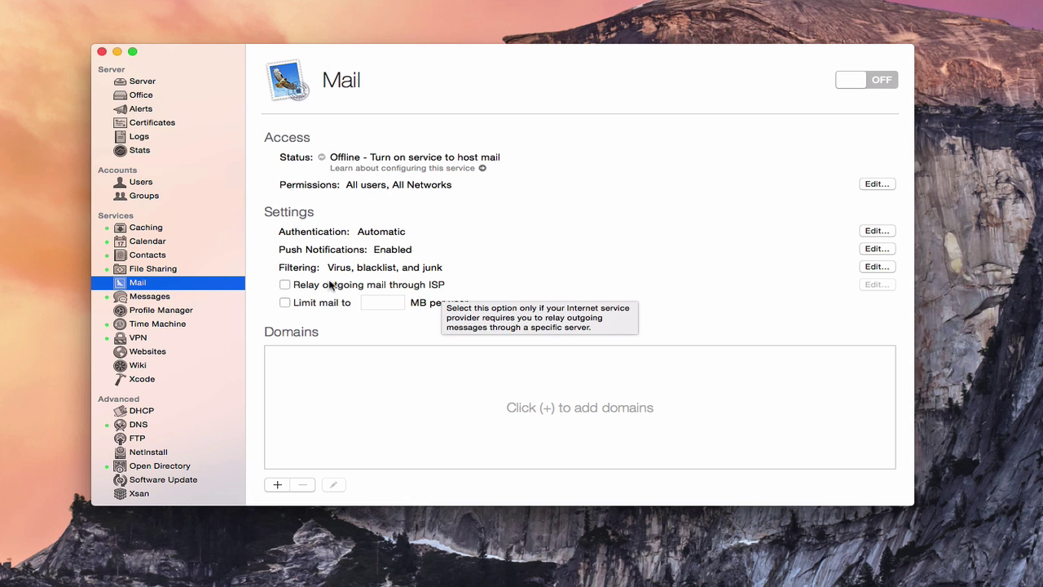
{"action": "left_click", "coordinate": [284, 285]}
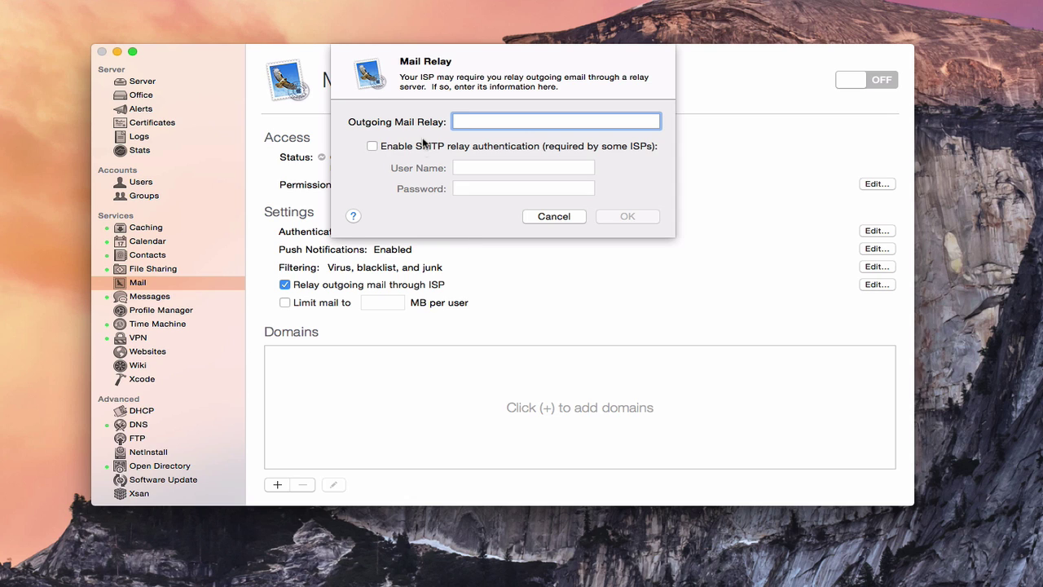
{"action": "left_click", "coordinate": [546, 221]}
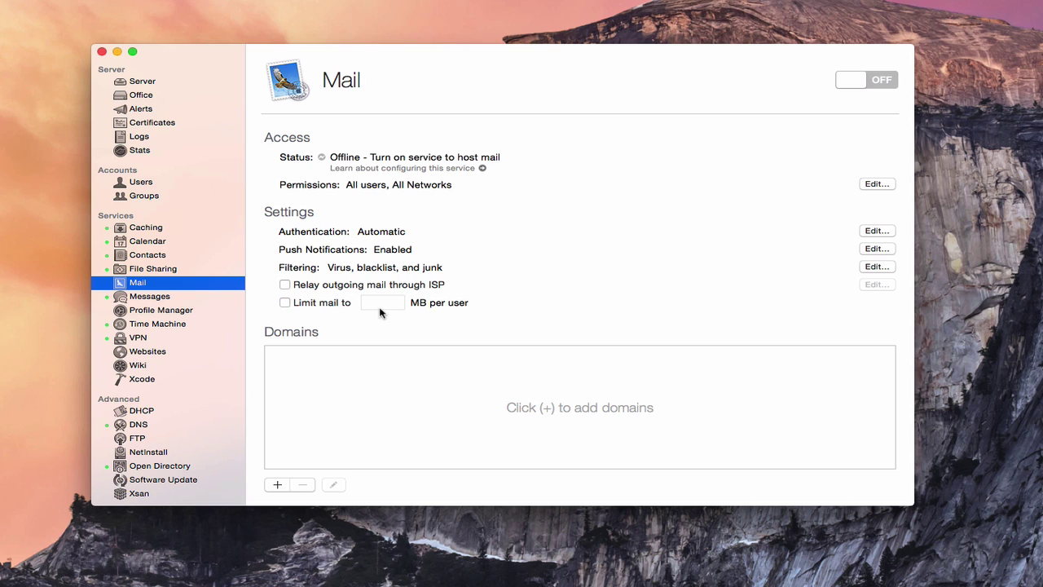
Toggle the per-user 'Limit mail to' MB option on and back off, leaving it disabled
{"action": "left_click", "coordinate": [285, 303]}
{"action": "left_click", "coordinate": [285, 302]}
Create the mail domain server.toddolthoff.com, discarding an empty email address row before saving
{"action": "left_click", "coordinate": [278, 486]}
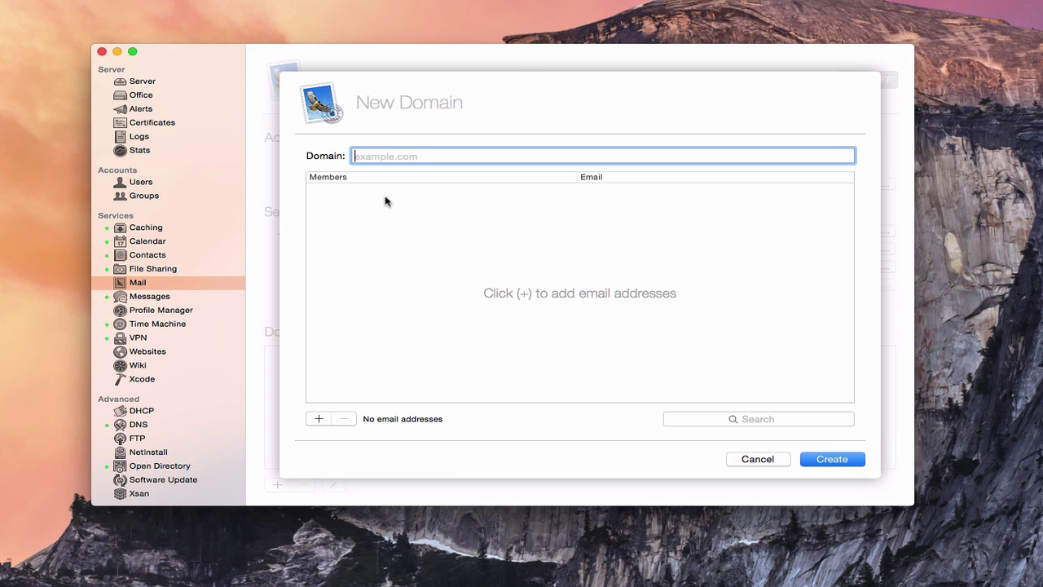
{"action": "type", "text": "server."}
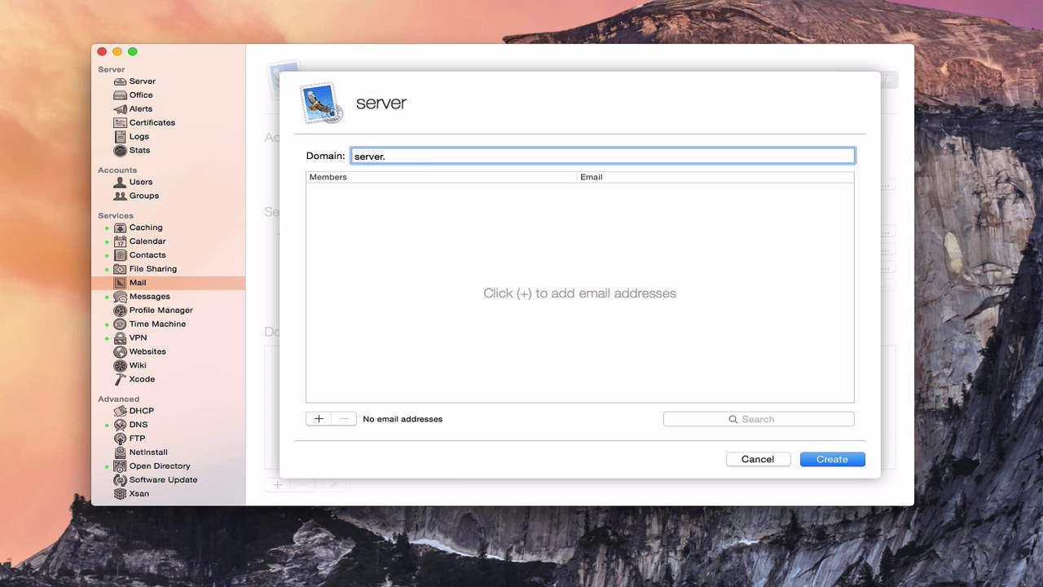
{"action": "type", "text": "toddolthoff.com"}
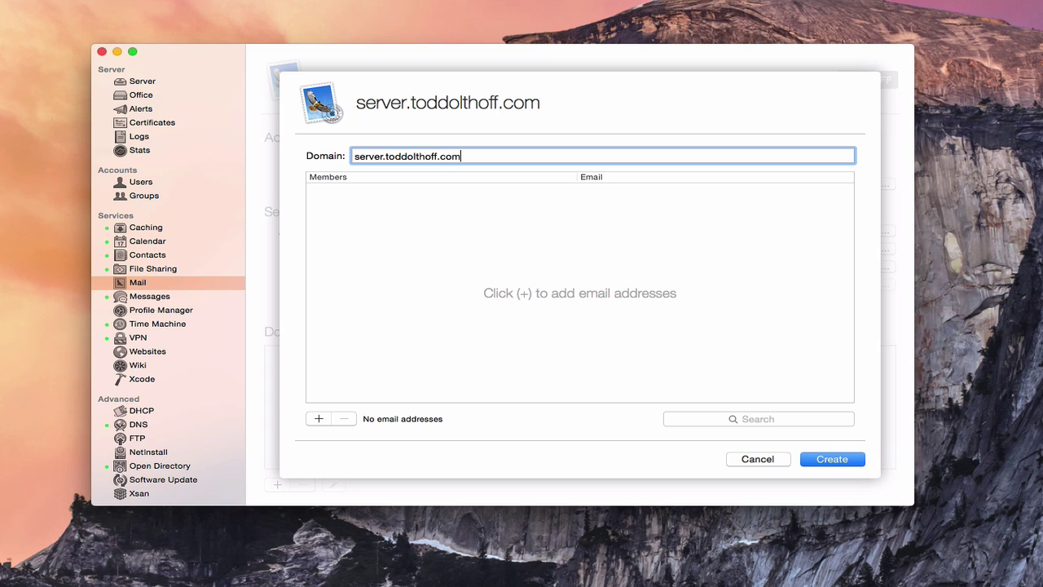
{"action": "left_click", "coordinate": [318, 420]}
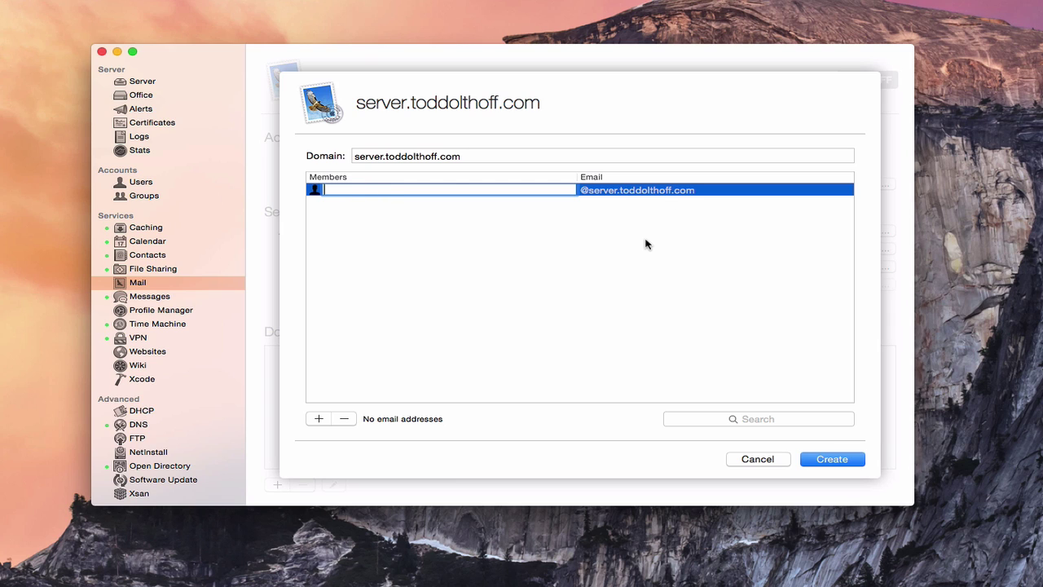
{"action": "left_click", "coordinate": [469, 272]}
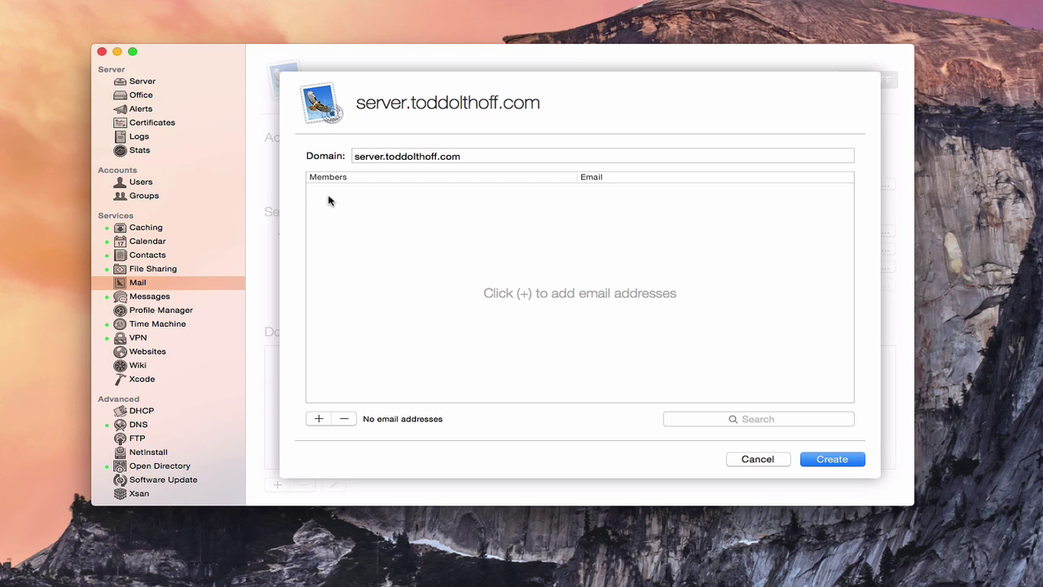
{"action": "left_click", "coordinate": [829, 461]}
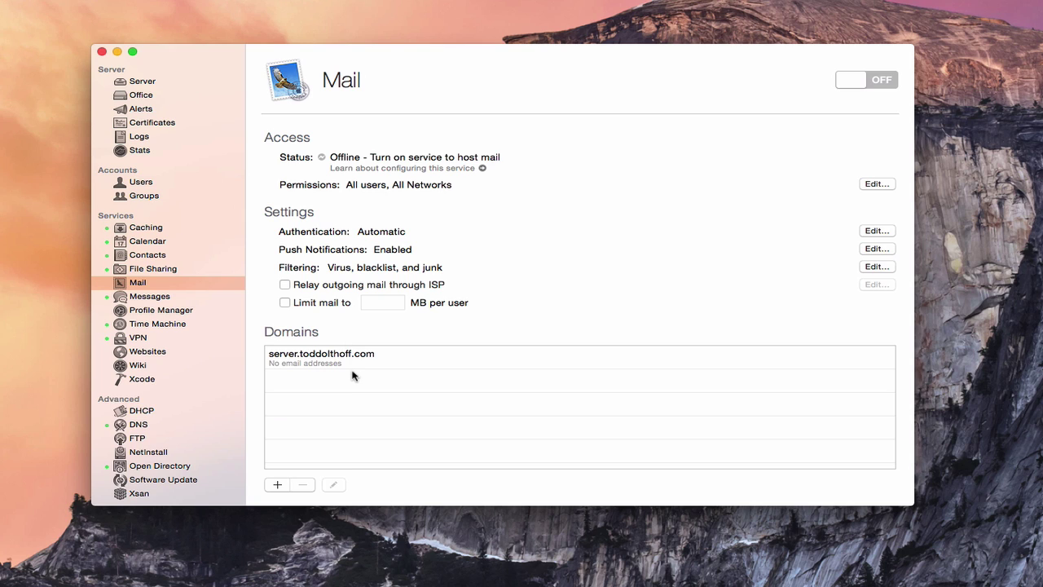
In the DNS service, draft a machine record with host name mail, then cancel it
{"action": "left_click", "coordinate": [138, 425]}
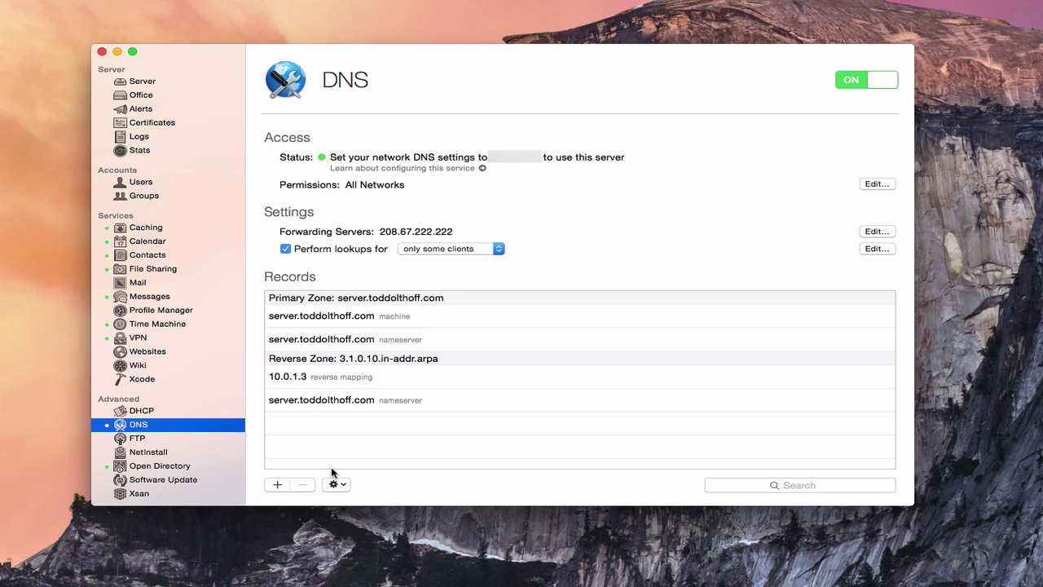
{"action": "left_click", "coordinate": [277, 485]}
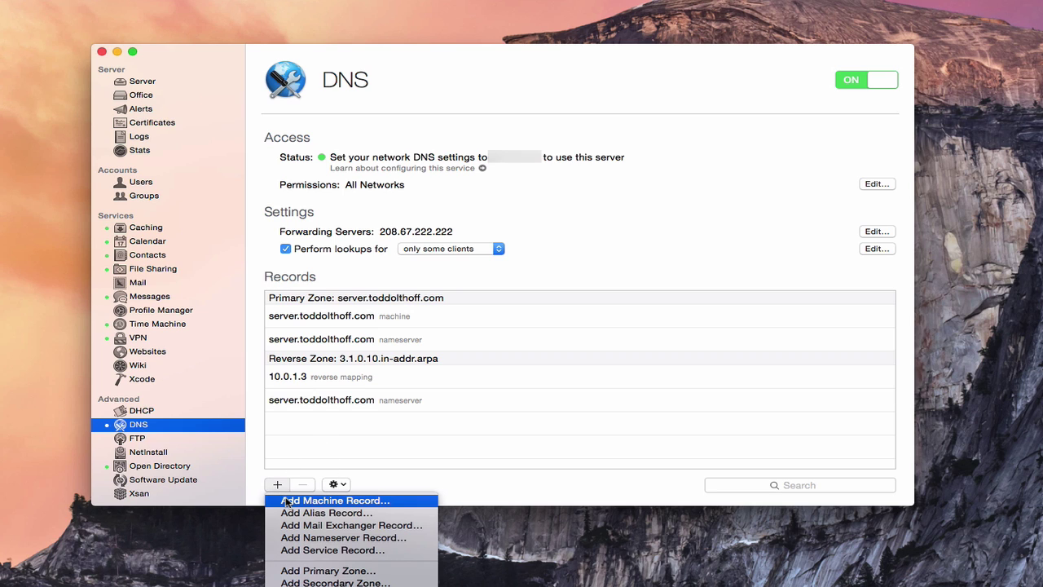
{"action": "left_click", "coordinate": [285, 500]}
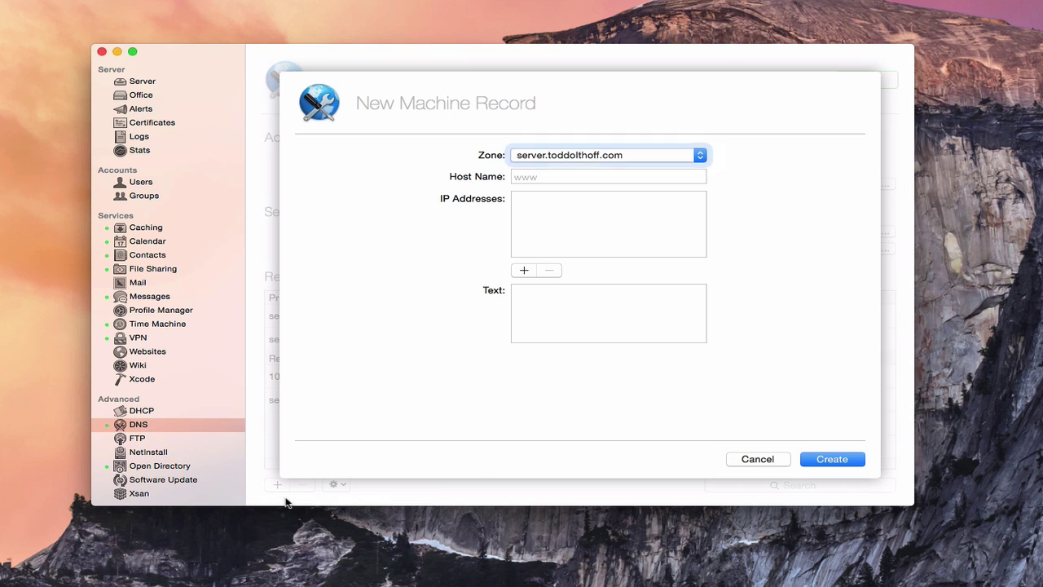
{"action": "left_click", "coordinate": [531, 176]}
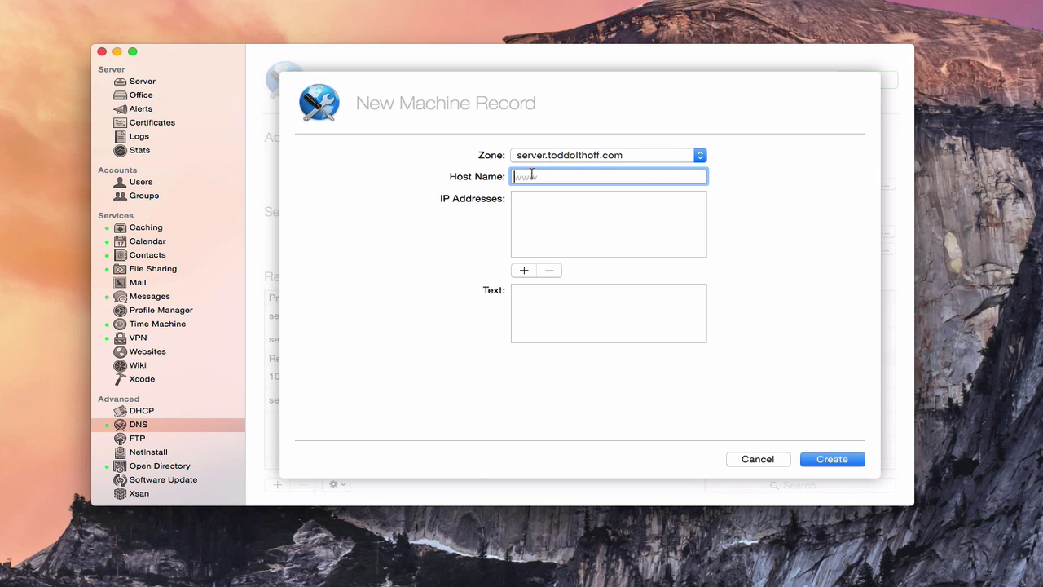
{"action": "type", "text": "mail"}
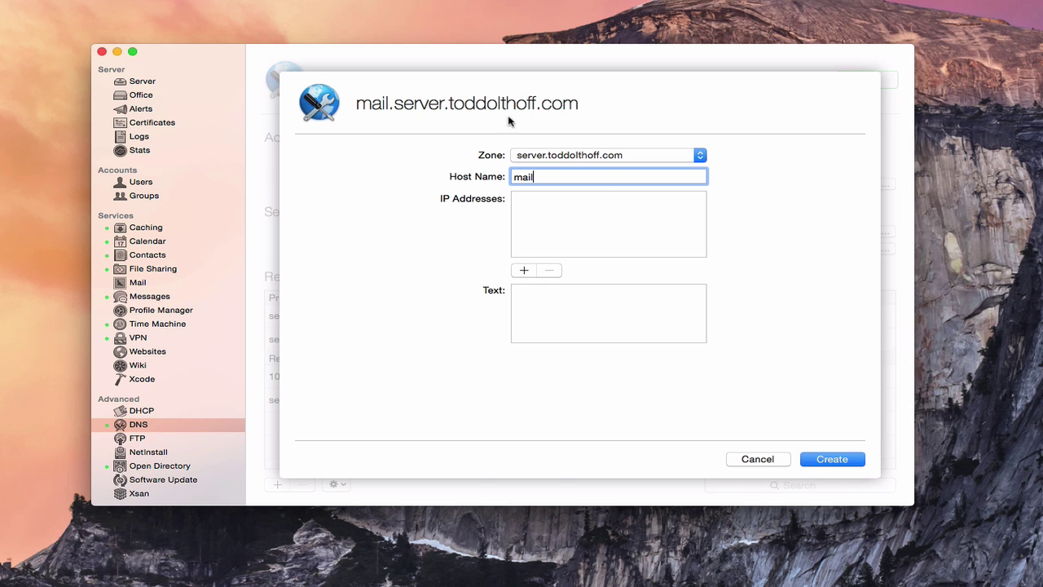
{"action": "left_click", "coordinate": [758, 459]}
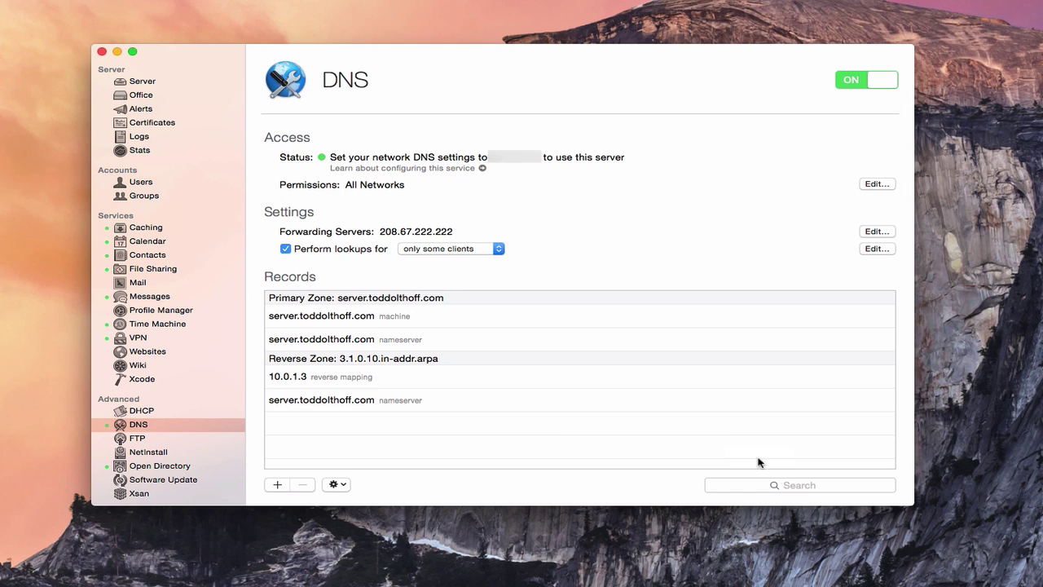
Draft an MX record in zone server.toddolthoff.com for mail.server.toddolthoff.com, priority 10, then cancel it
{"action": "left_click", "coordinate": [278, 484]}
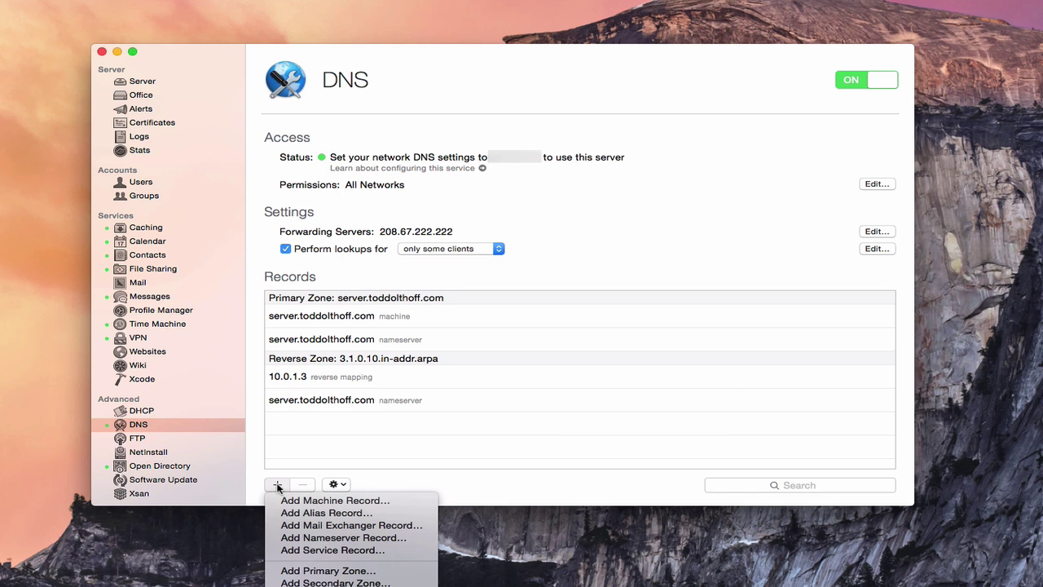
{"action": "left_click", "coordinate": [321, 527]}
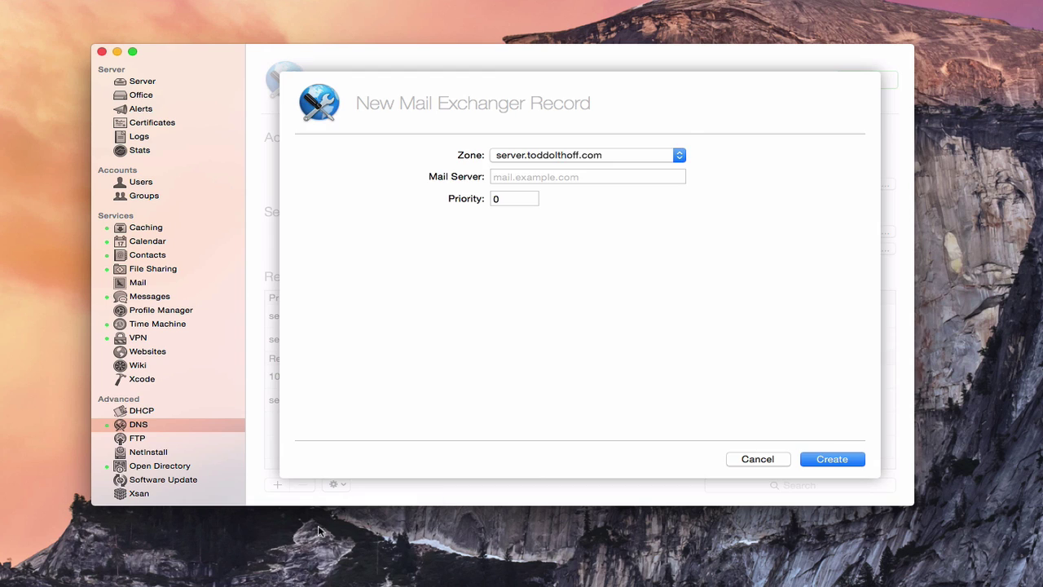
{"action": "left_click", "coordinate": [679, 155]}
{"action": "left_click", "coordinate": [584, 159]}
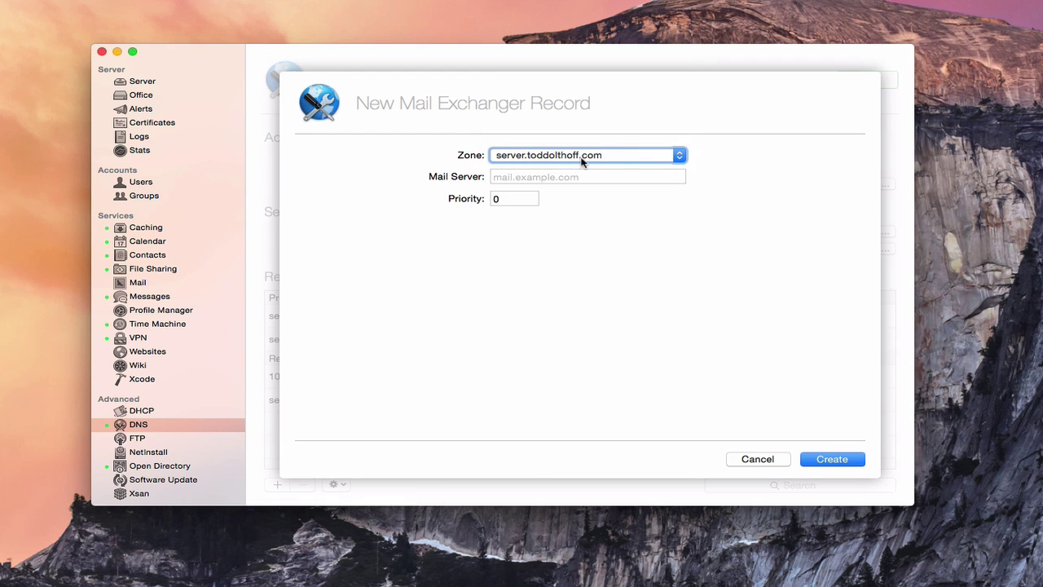
{"action": "left_click", "coordinate": [493, 176]}
{"action": "type", "text": "ma"}
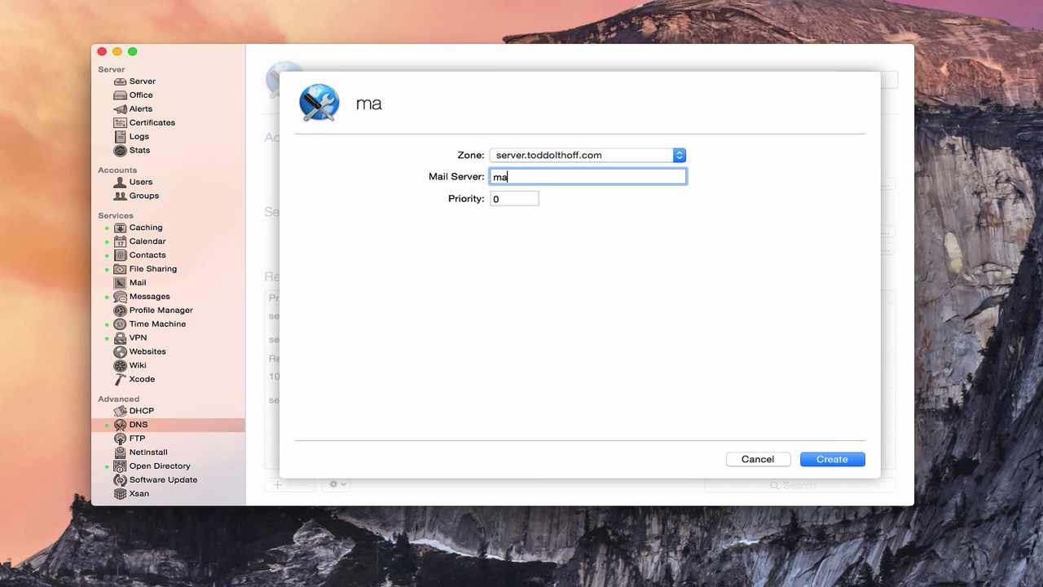
{"action": "type", "text": "il.server.toddolthoff.com"}
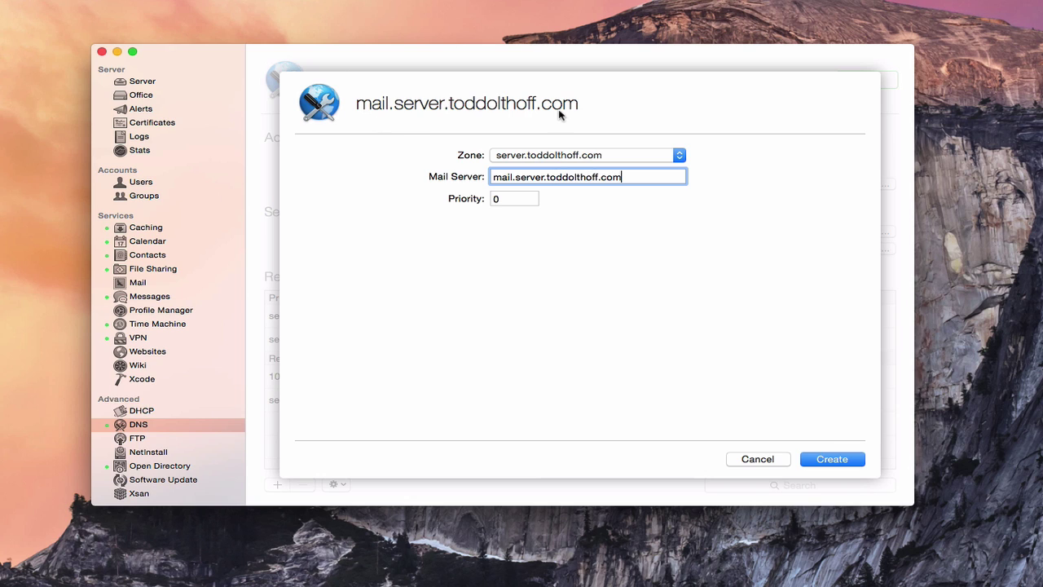
{"action": "key", "text": "Tab"}
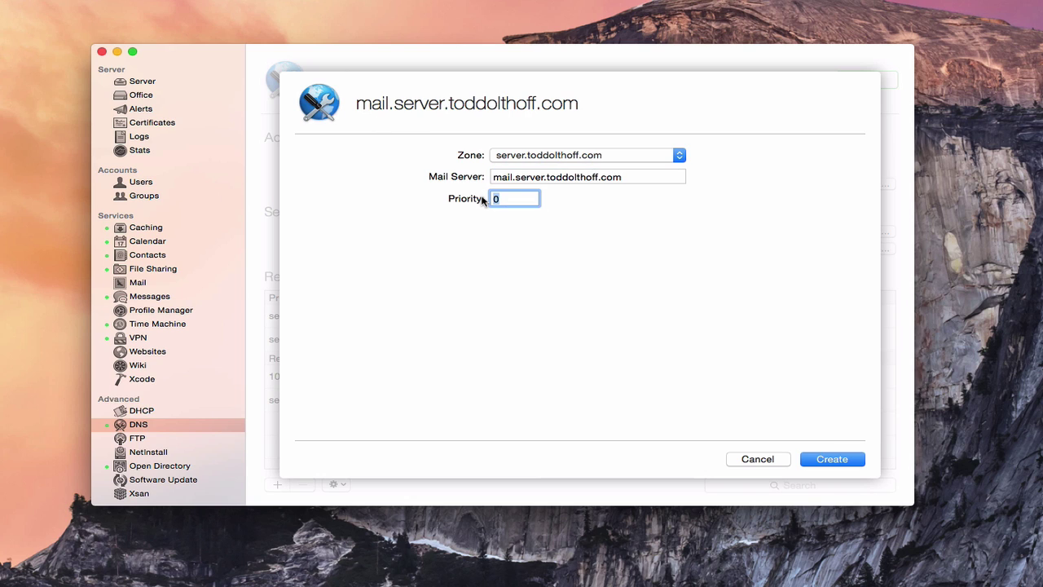
{"action": "type", "text": "10"}
{"action": "left_click", "coordinate": [754, 460]}
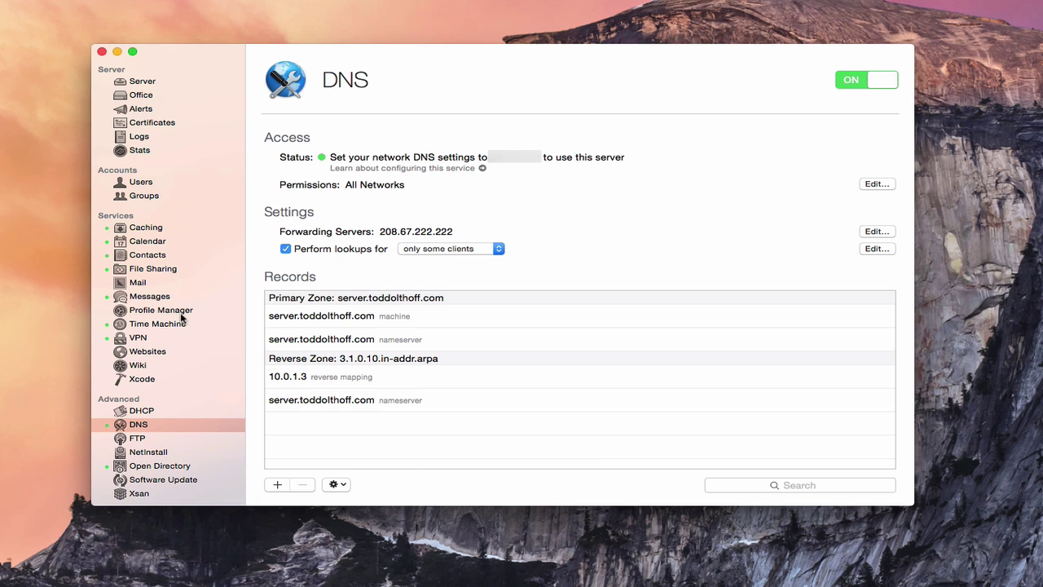
Back in Mail, add one email address to server.toddolthoff.com assigned to the matching existing user
{"action": "left_click", "coordinate": [138, 283]}
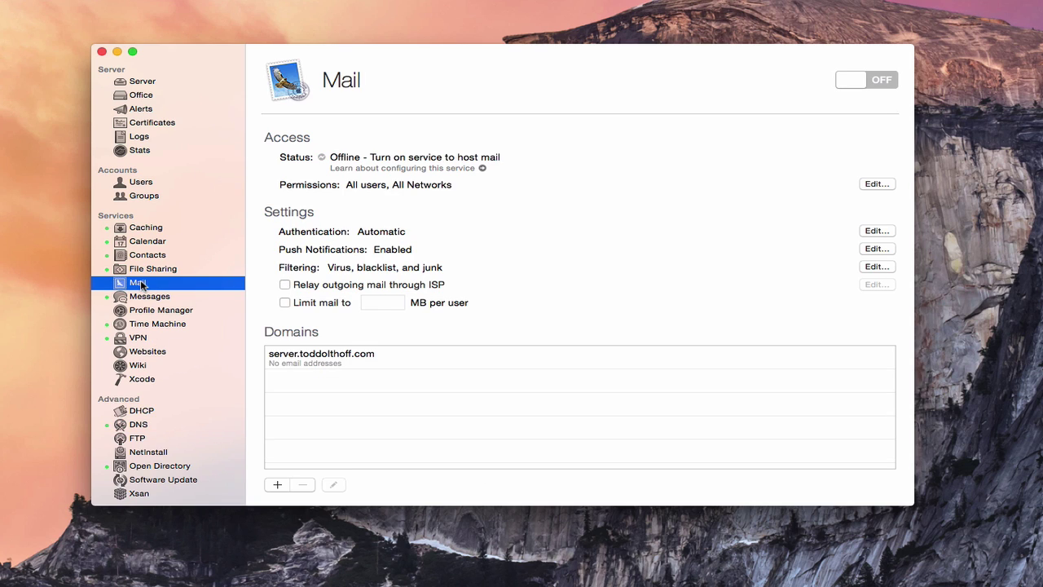
{"action": "left_click", "coordinate": [341, 365]}
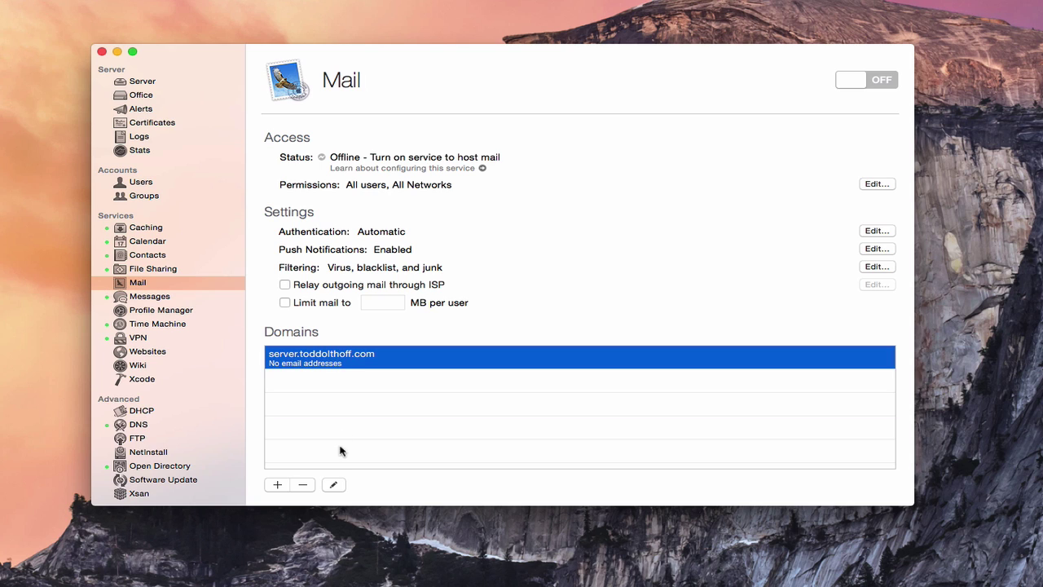
{"action": "left_click", "coordinate": [333, 485]}
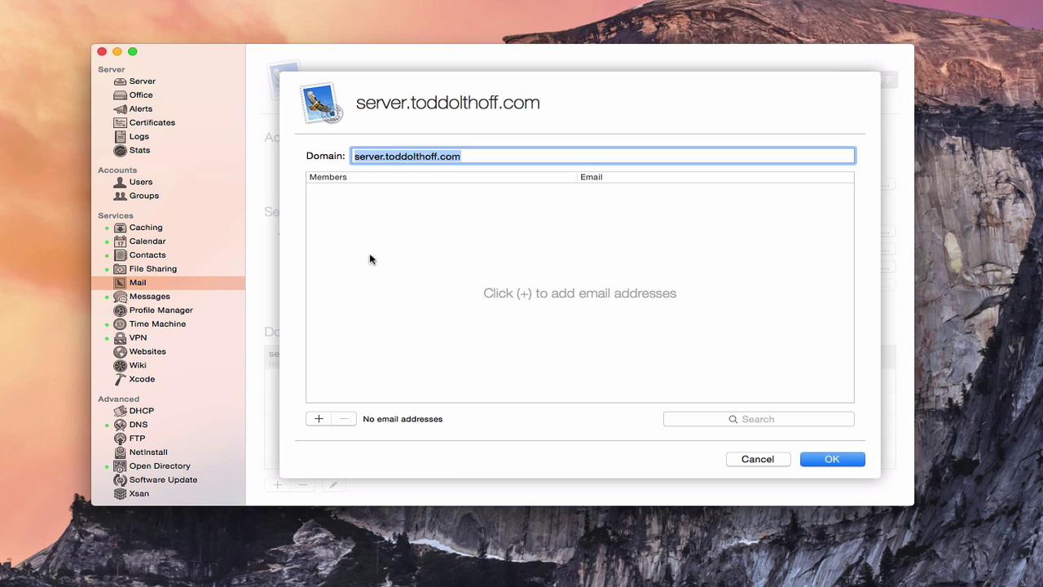
{"action": "left_click", "coordinate": [318, 419]}
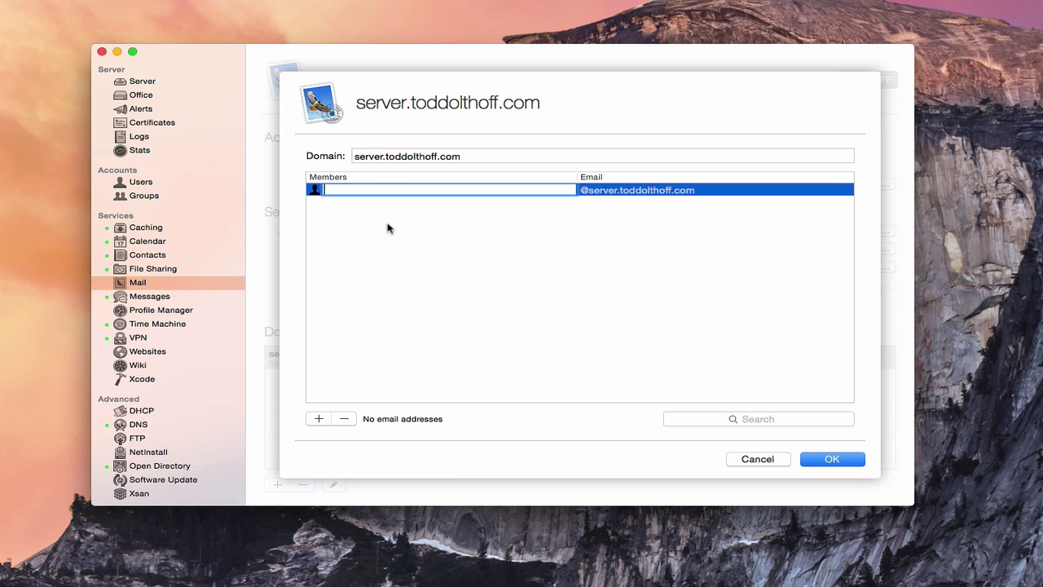
{"action": "type", "text": "toddo"}
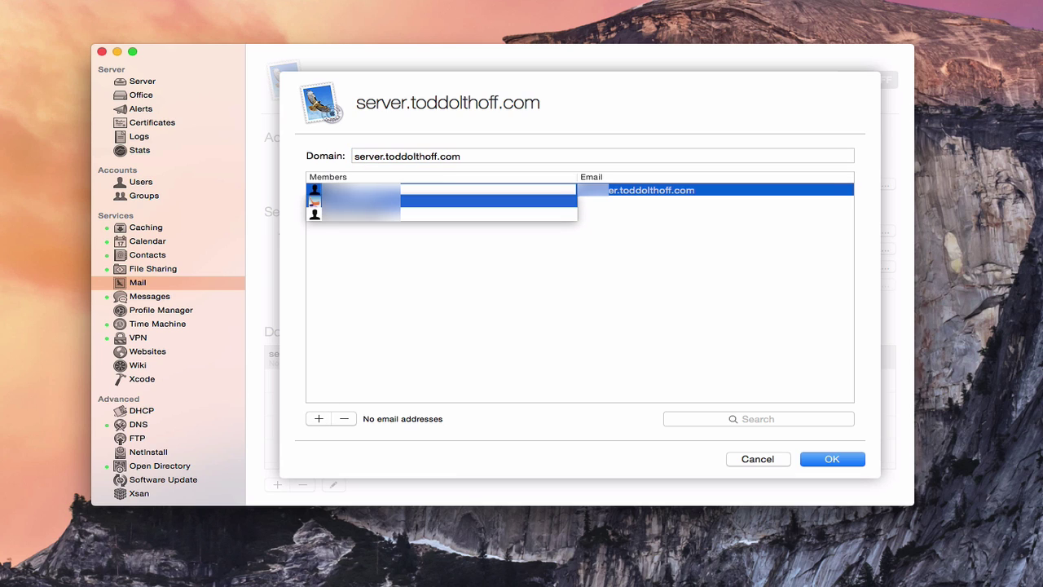
{"action": "left_click", "coordinate": [342, 203]}
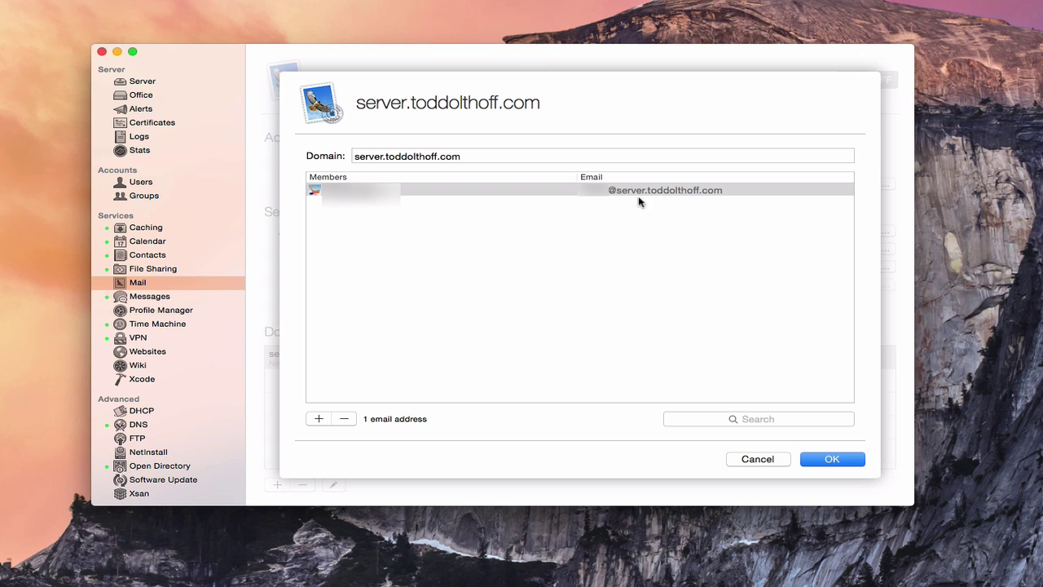
{"action": "left_click", "coordinate": [823, 459]}
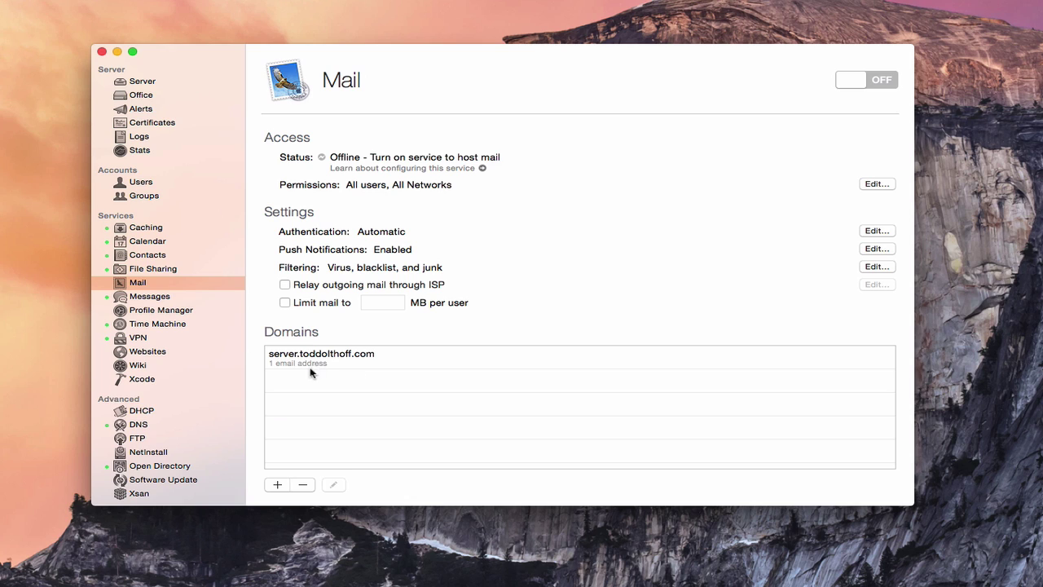